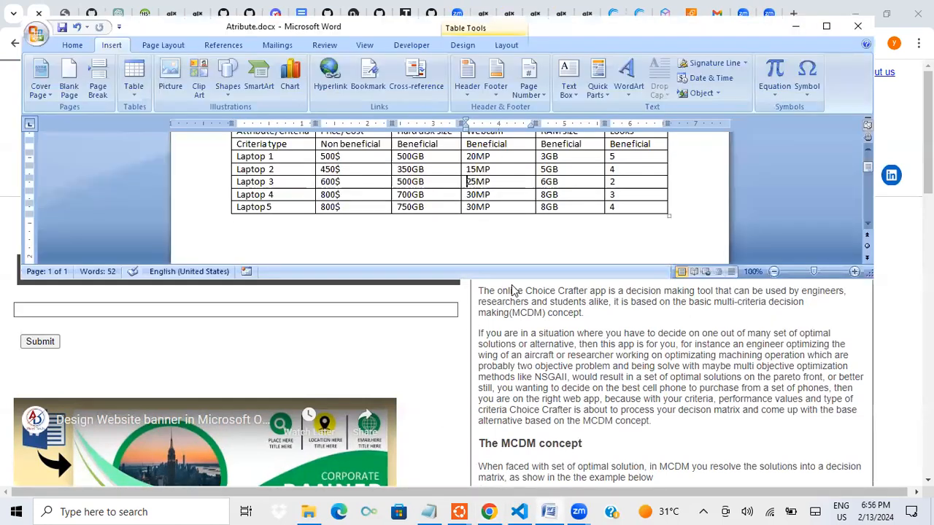
Review the laptop alternatives and criteria table in the Atribute.docx Word document, and return to the MCDM calculator in Chrome
left_click(549, 511)
scroll(478, 235, "up", 1)
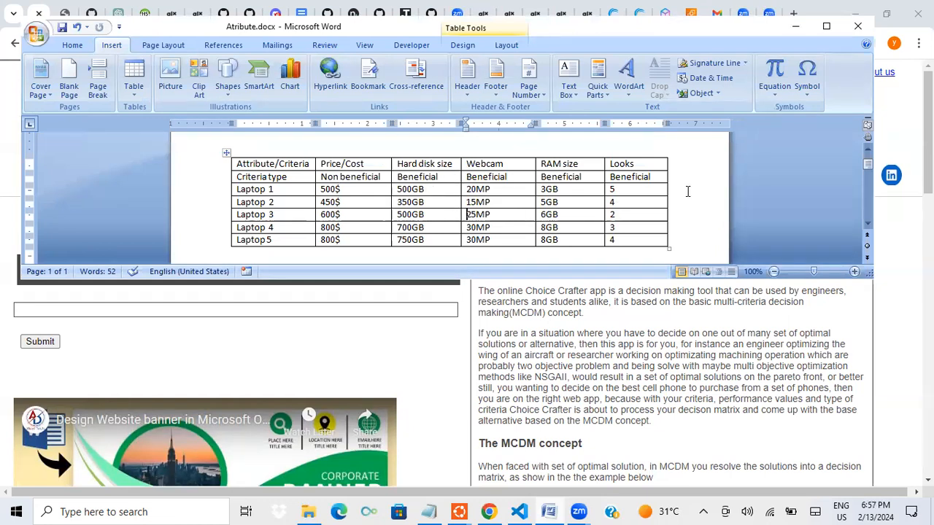
left_click(490, 511)
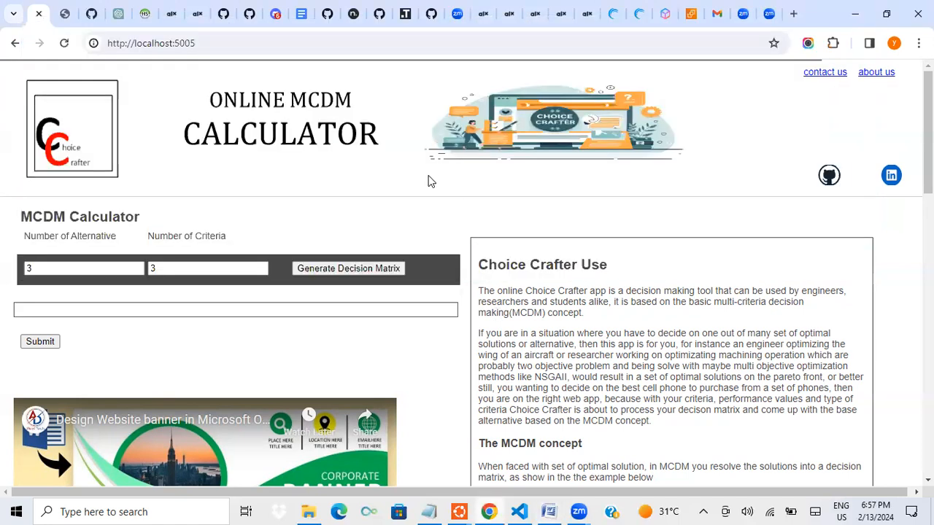
left_click(77, 268)
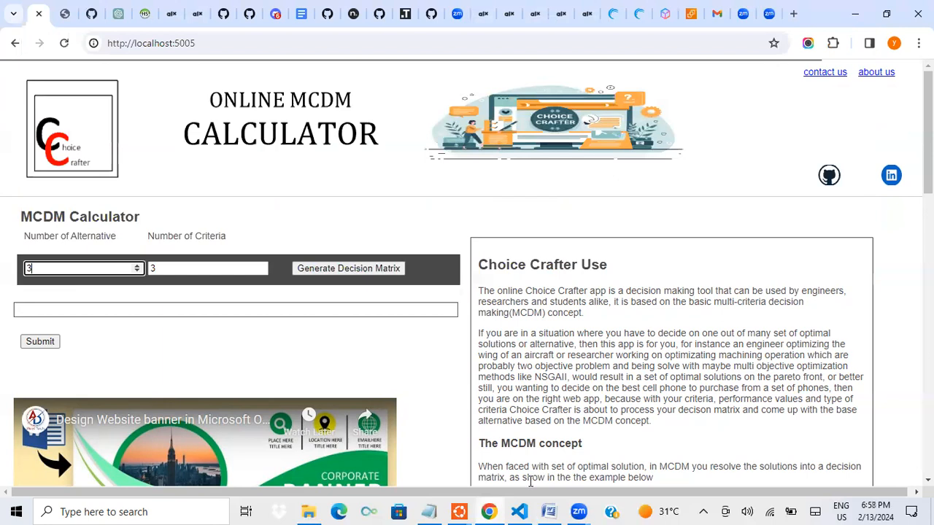
left_click(552, 511)
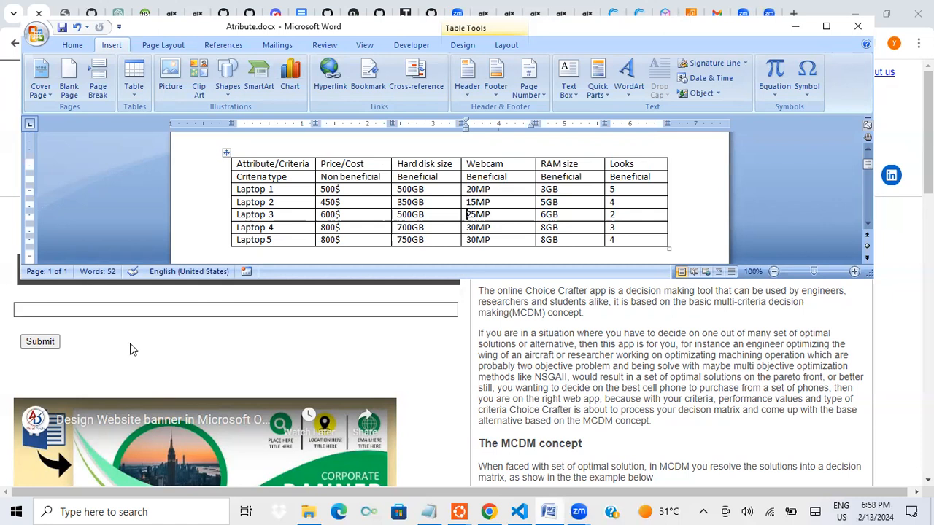
key("alt+Tab")
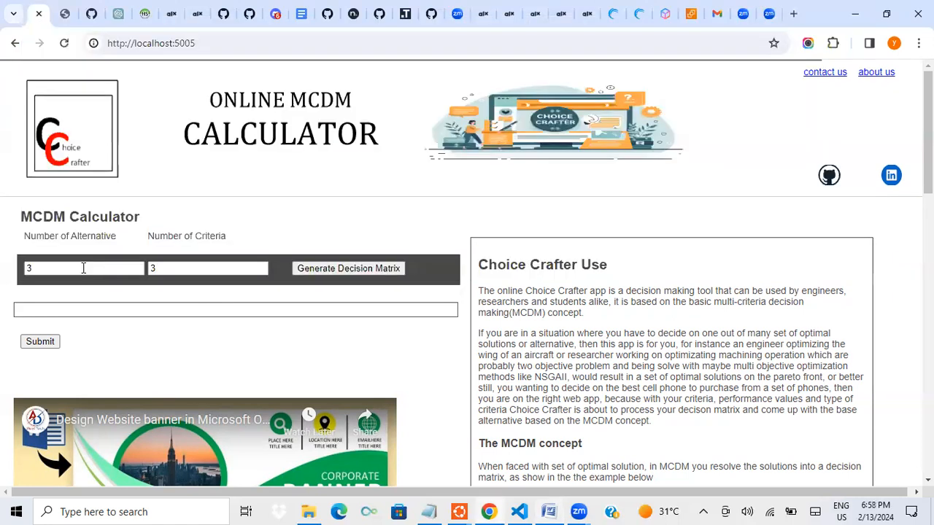
Generate a decision matrix with 5 alternatives and 5 criteria
left_click(84, 268)
key("BackSpace")
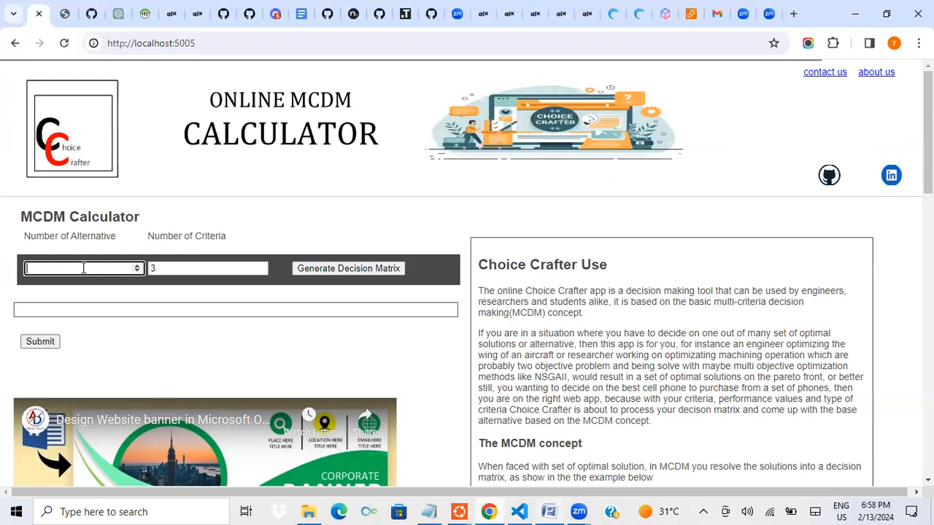
type("5")
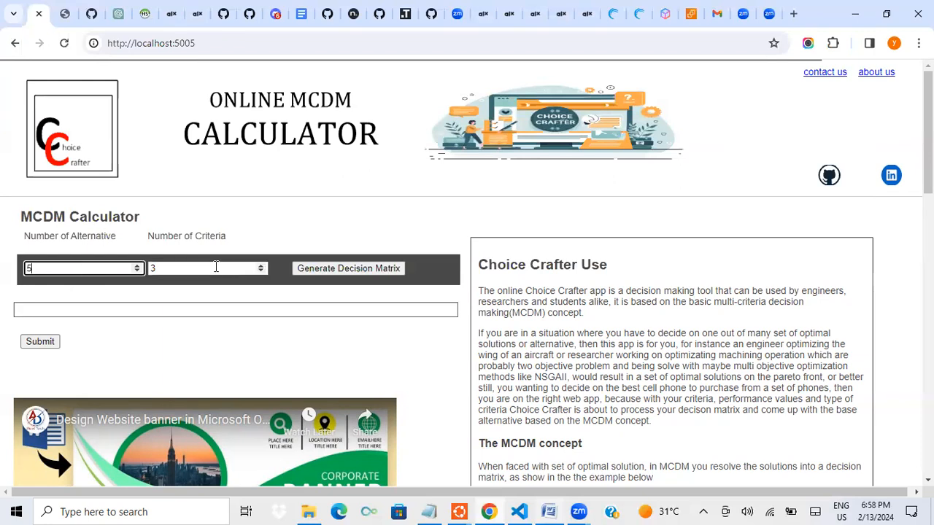
left_click(216, 267)
key("BackSpace")
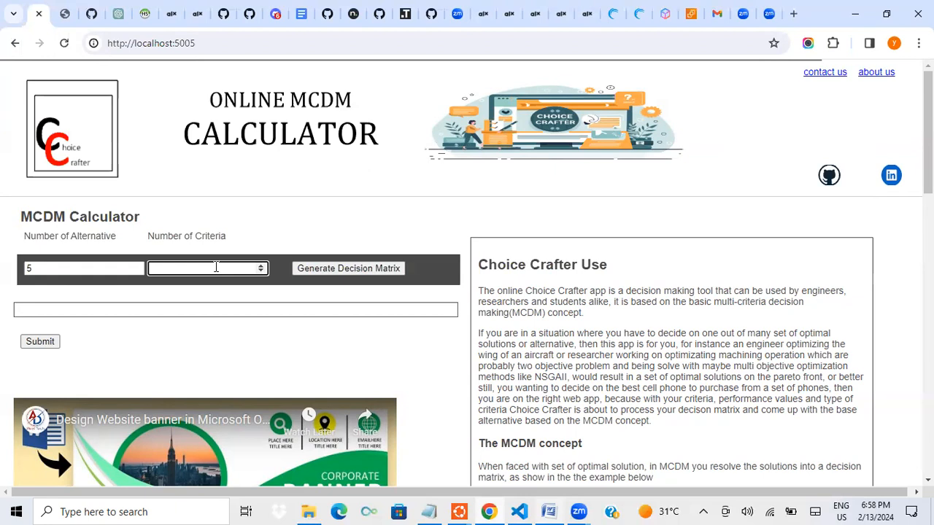
type("5")
left_click(350, 268)
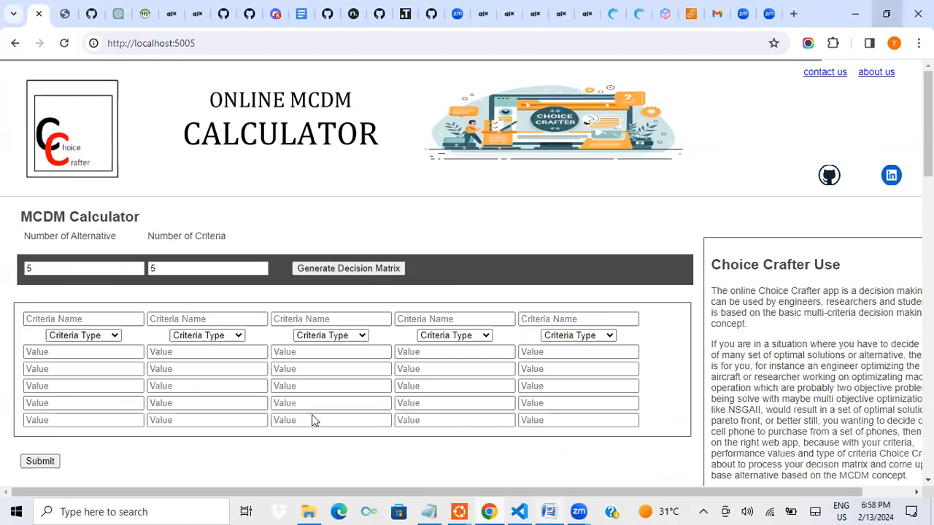
Name the first two criteria of the decision matrix Cost and Hard disk size
scroll(469, 341, "down", 1)
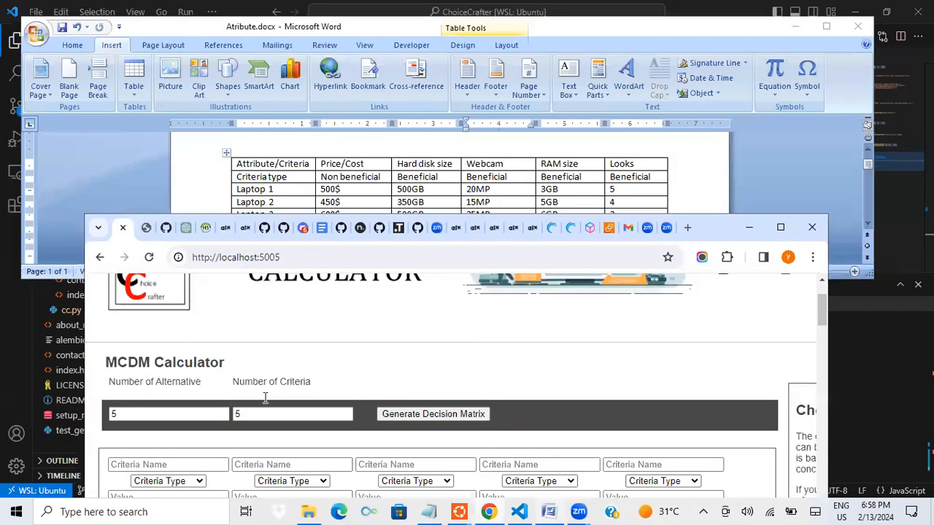
scroll(265, 398, "down", 1)
left_click(197, 396)
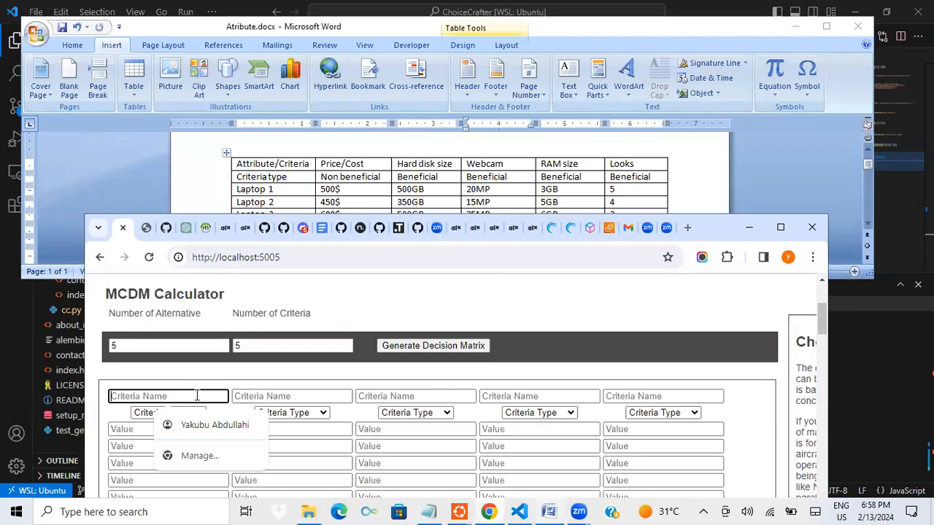
type("Cos")
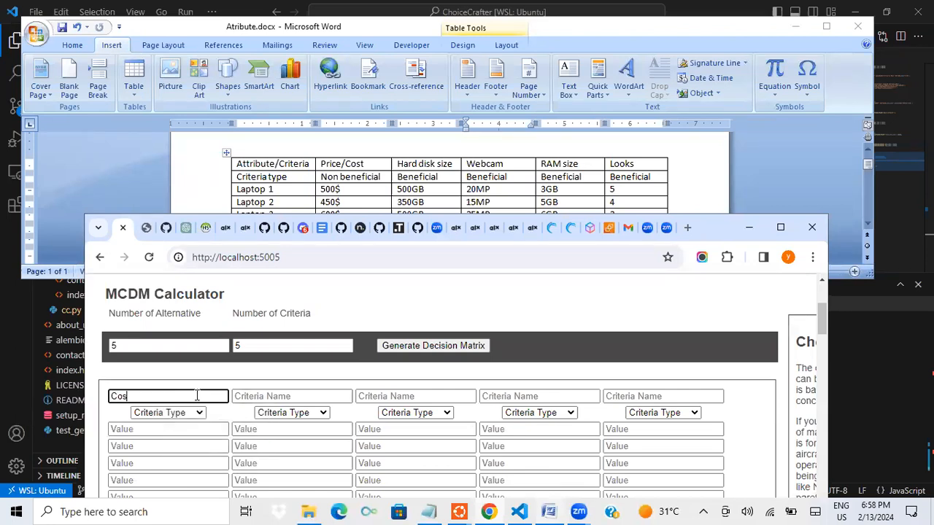
type("t")
key("Tab")
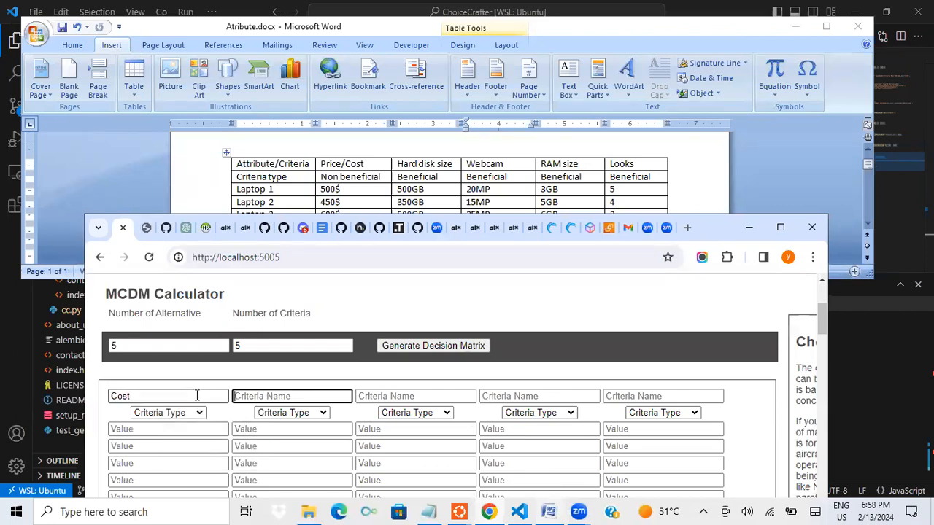
type("Hard")
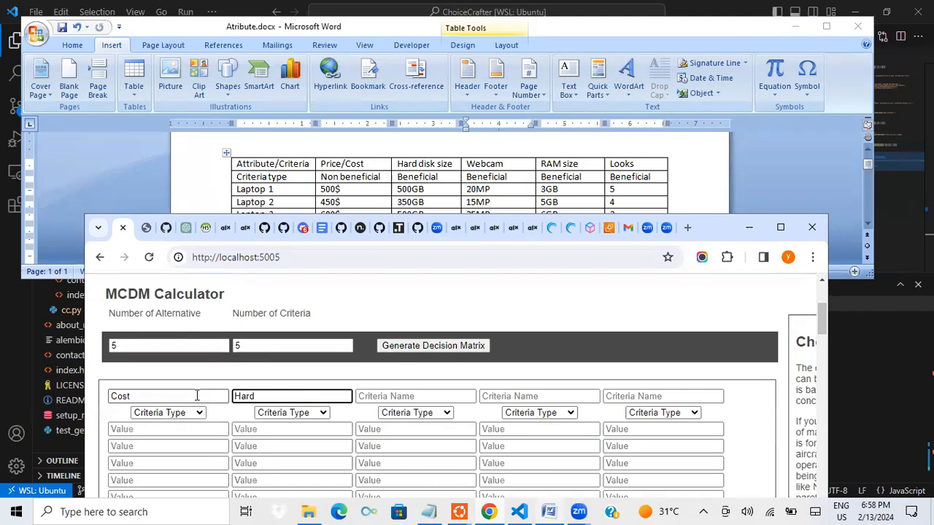
type(" disk size")
key("Tab")
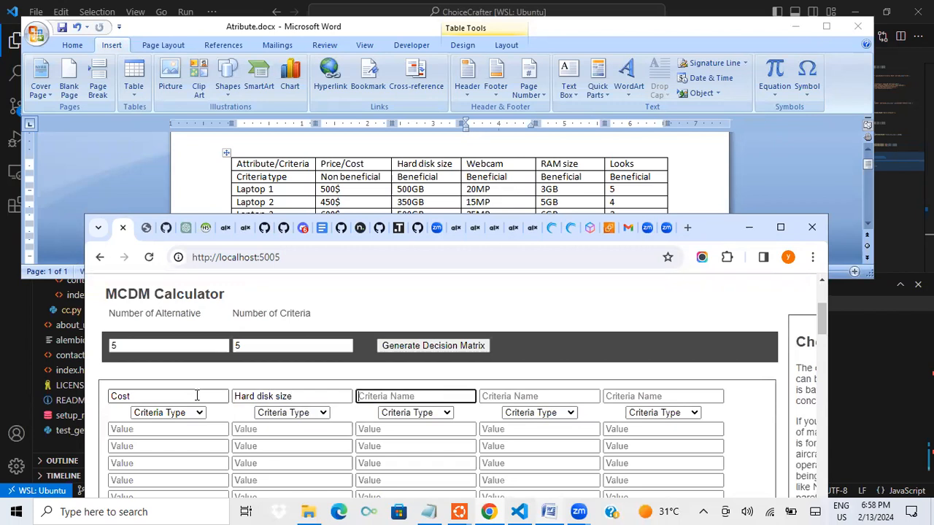
Name the third, fourth and fifth criteria Webcam, RAM size and Looks
type("Webcam")
key("Tab")
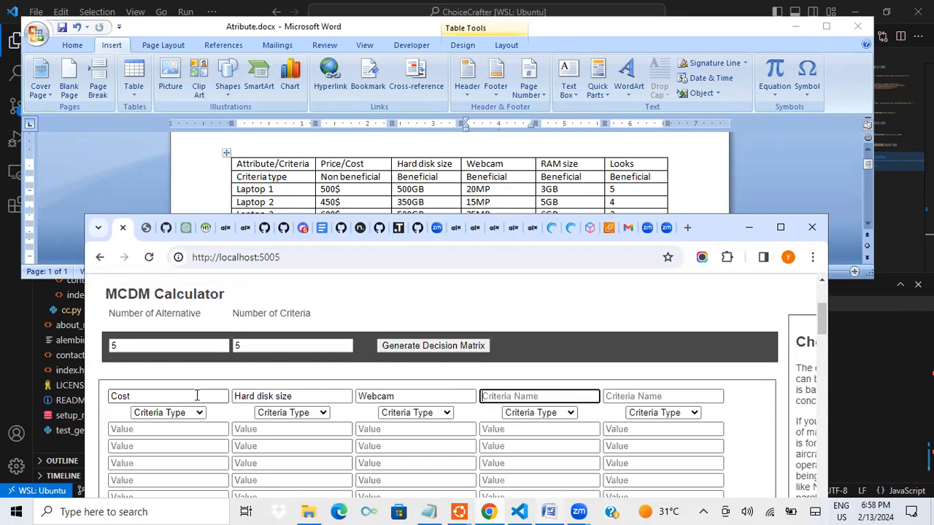
type("RAM size")
key("Tab")
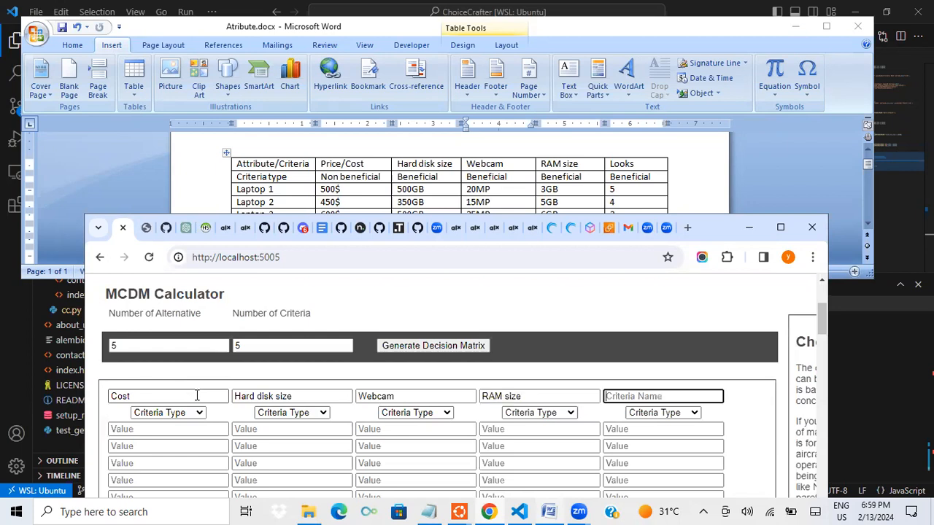
type("Looks")
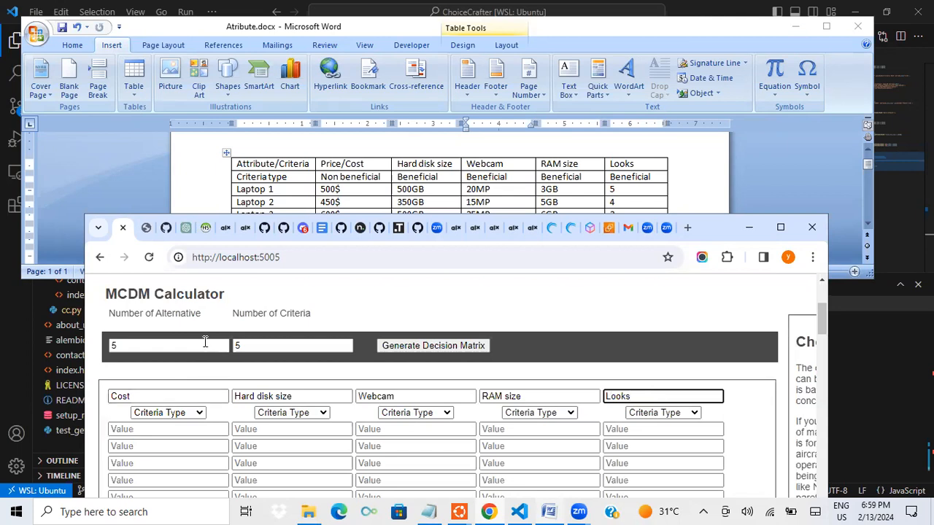
Set the Cost criterion type to Non-Beneficial and the Hard disk size, Webcam, RAM size and Looks types to Beneficial
left_click(194, 413)
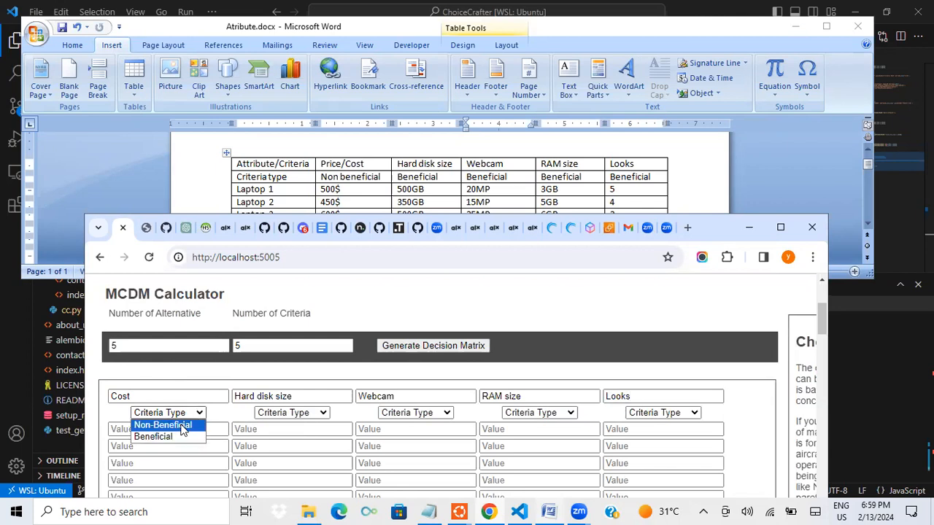
left_click(183, 428)
left_click(321, 414)
left_click(288, 437)
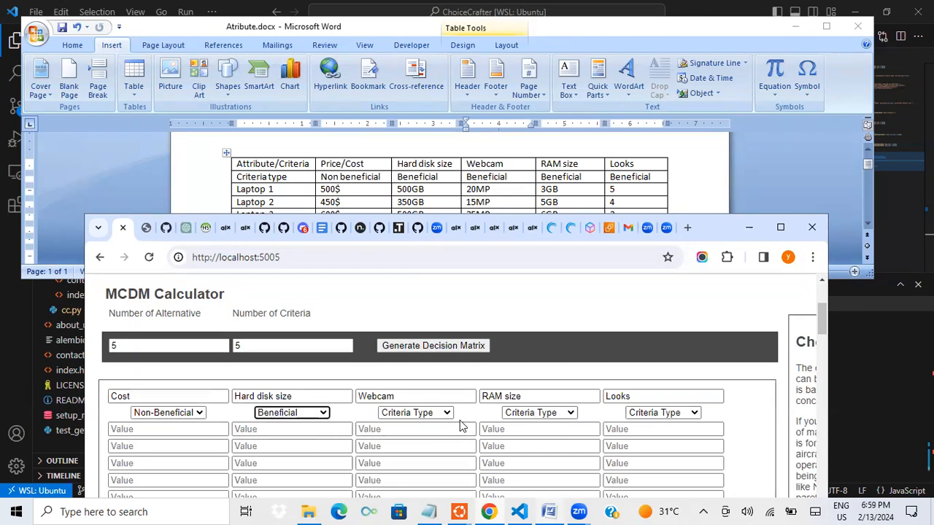
left_click(446, 414)
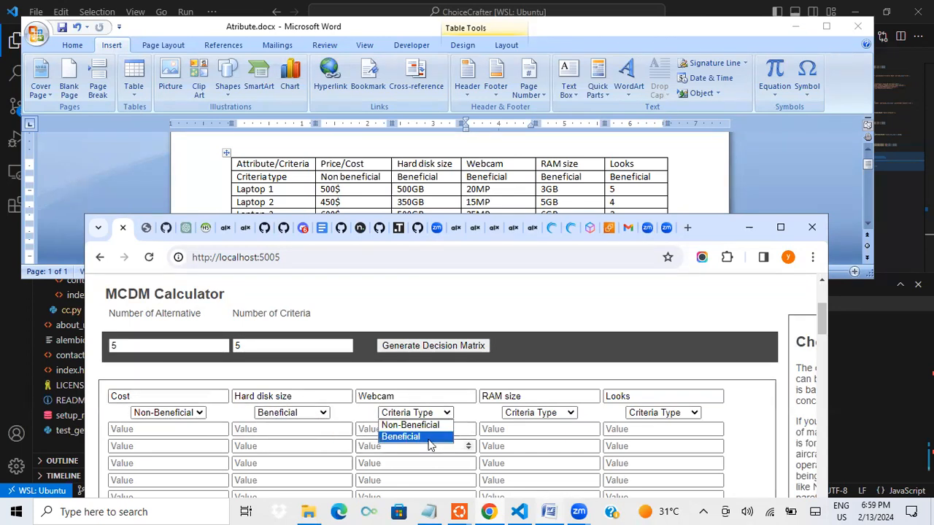
left_click(433, 437)
left_click(567, 413)
left_click(554, 437)
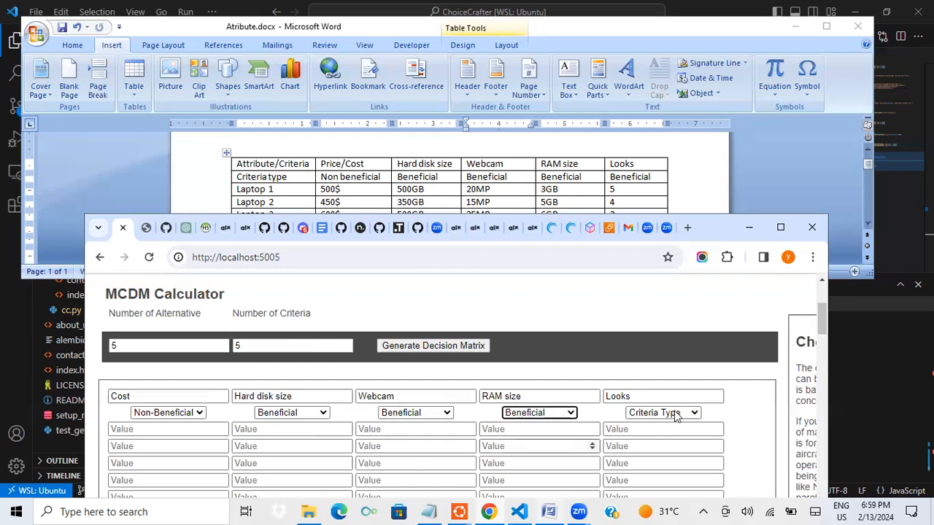
left_click(675, 413)
left_click(660, 437)
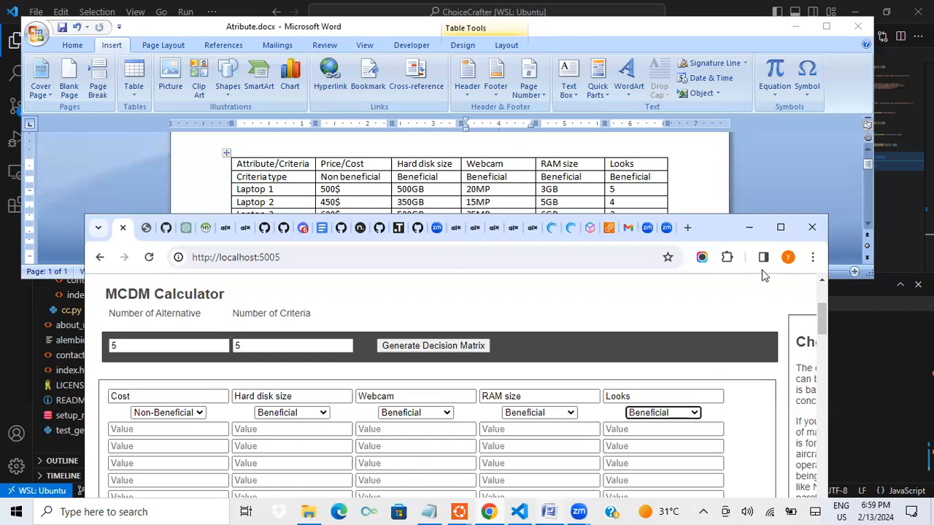
Submit the filled-in laptop decision matrix to calculate the best alternative
left_click(779, 226)
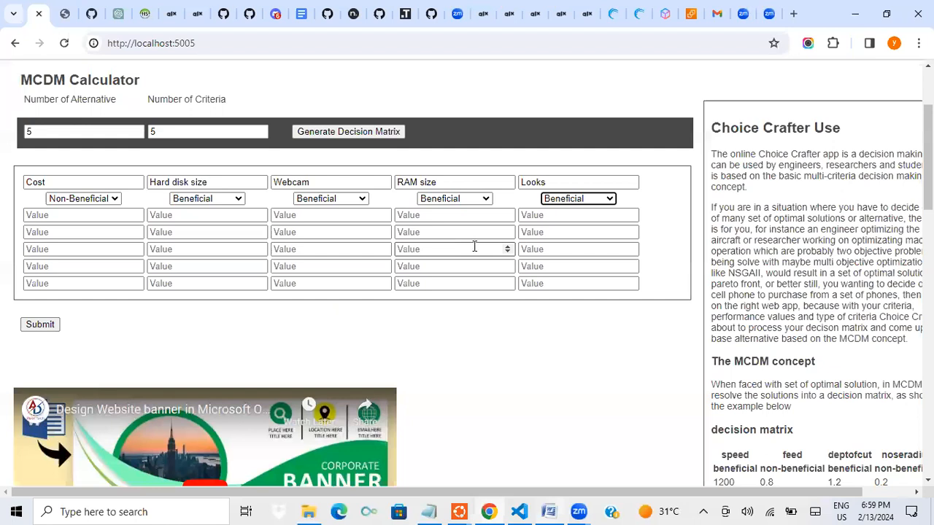
scroll(219, 313, "up", 1)
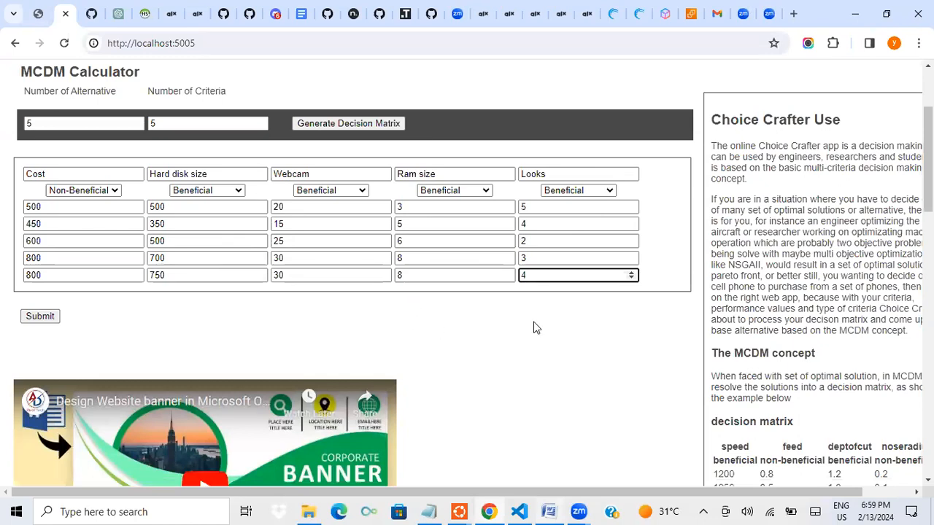
left_click(41, 319)
left_click(41, 320)
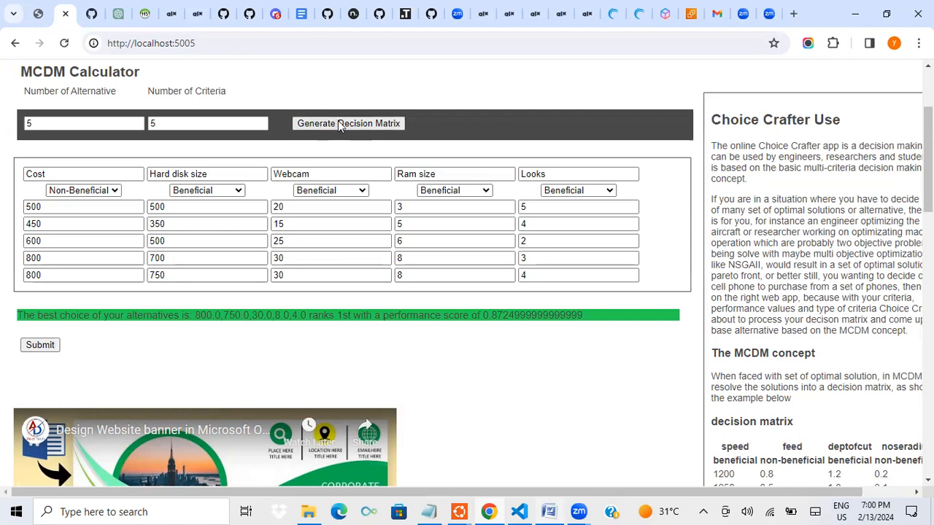
Regenerate an empty 5 by 5 decision matrix and reload the page to reset the calculator
left_click(363, 123)
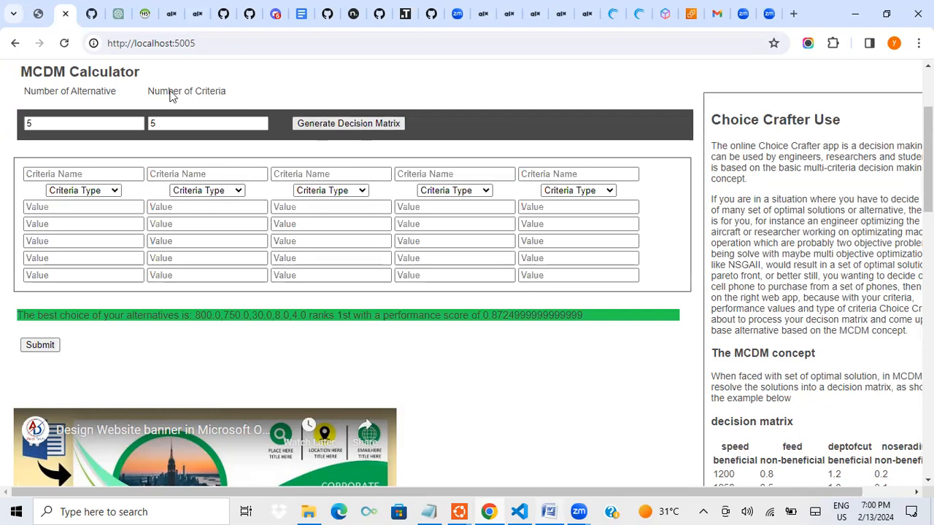
left_click(64, 44)
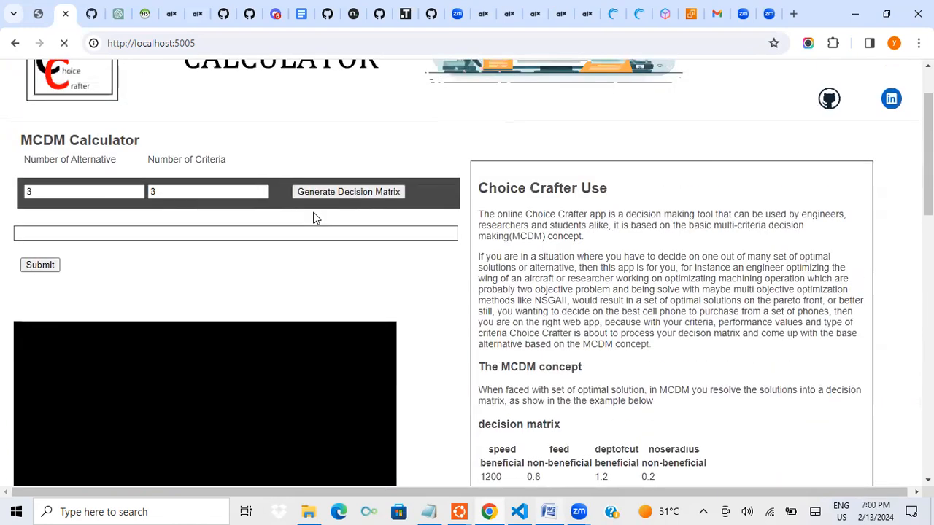
scroll(418, 215, "up", 1)
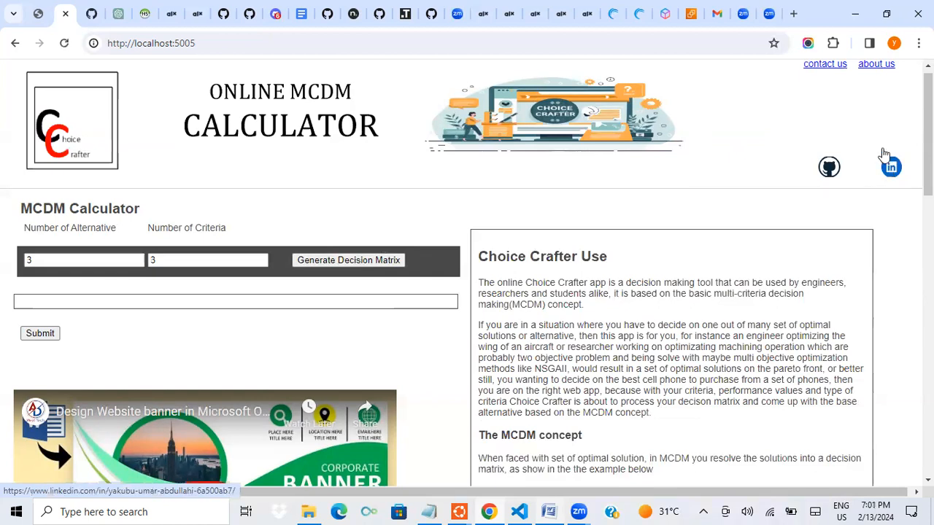
View the calculator site's contact page and go back to the home page
left_click(826, 66)
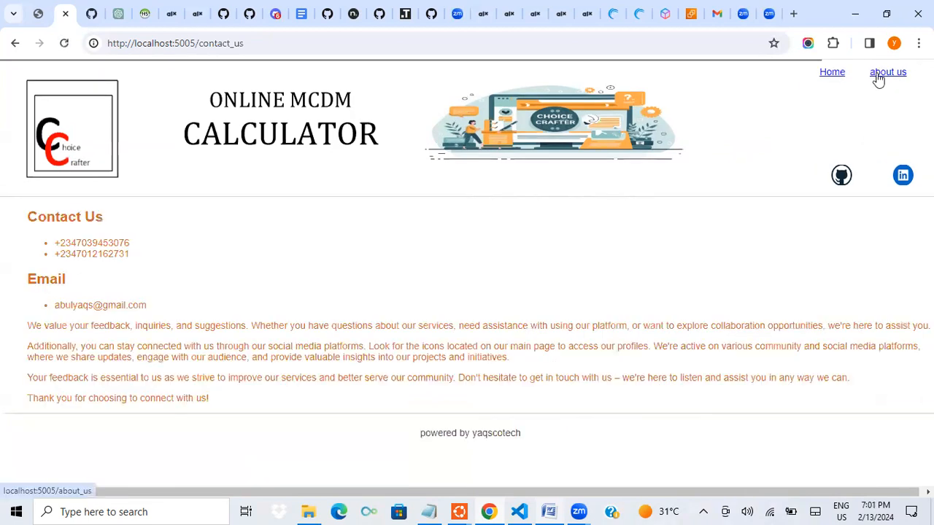
left_click(833, 76)
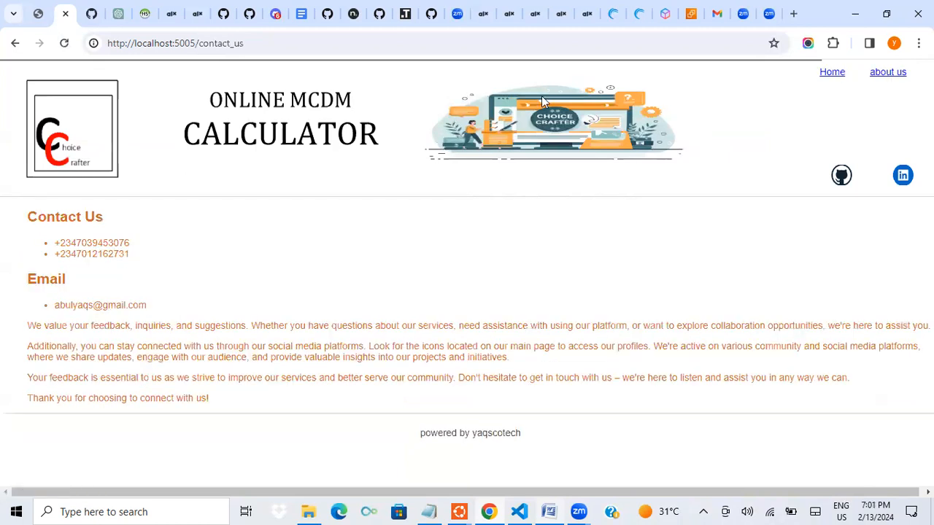
left_click(830, 73)
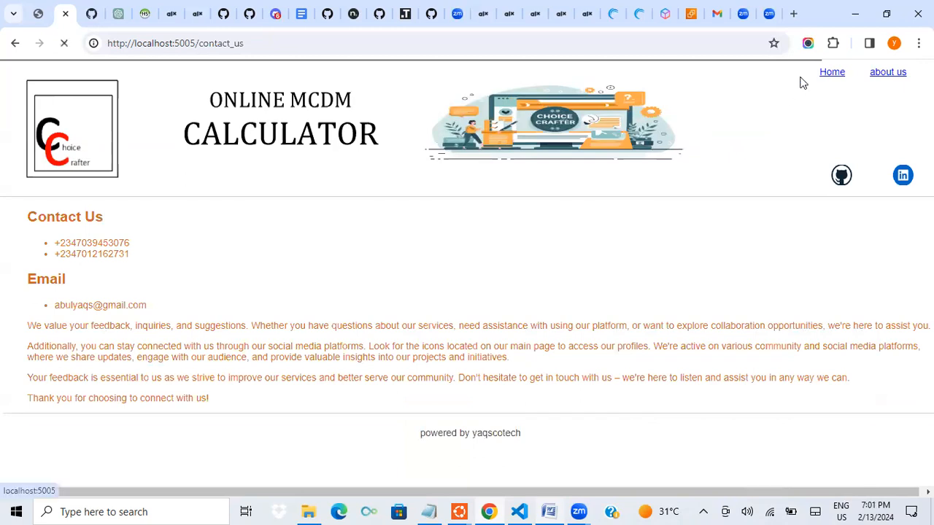